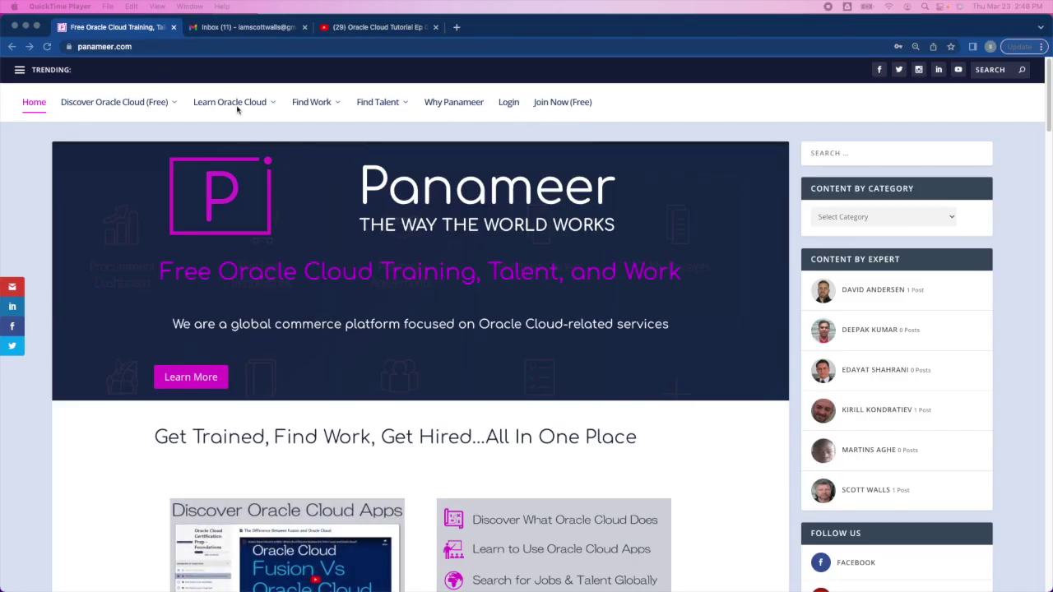
- Open the free Join Now page on panameer.com and go to its registration form
left_click(148, 47)
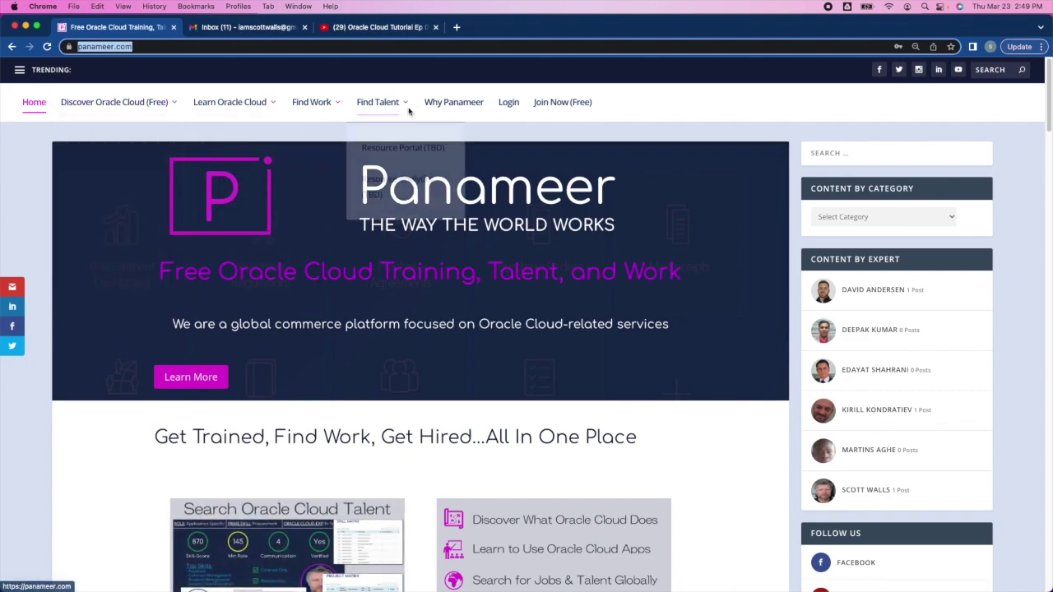
left_click(538, 104)
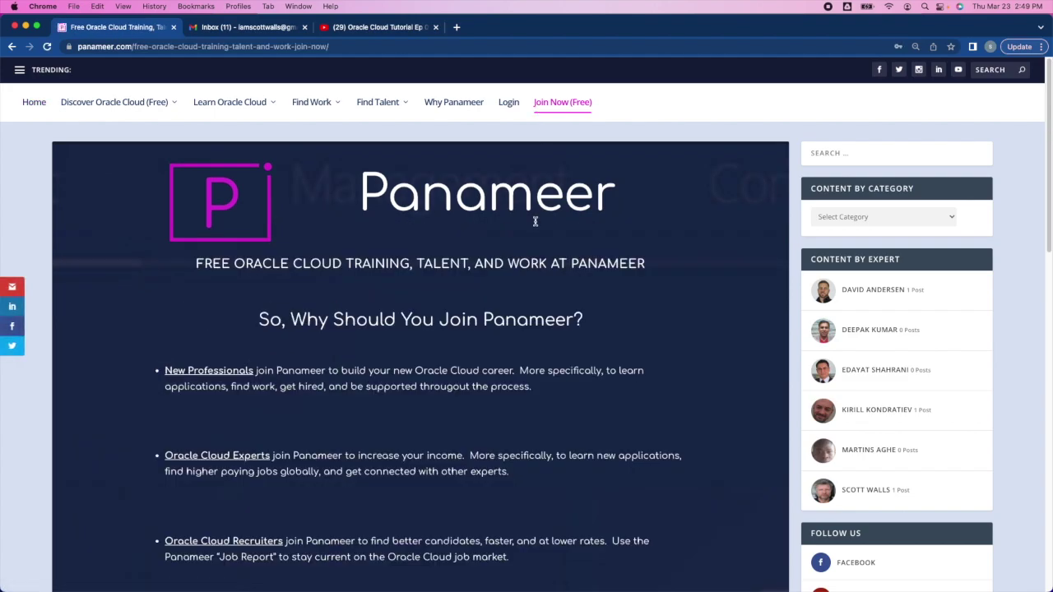
scroll(534, 222, "down", 10)
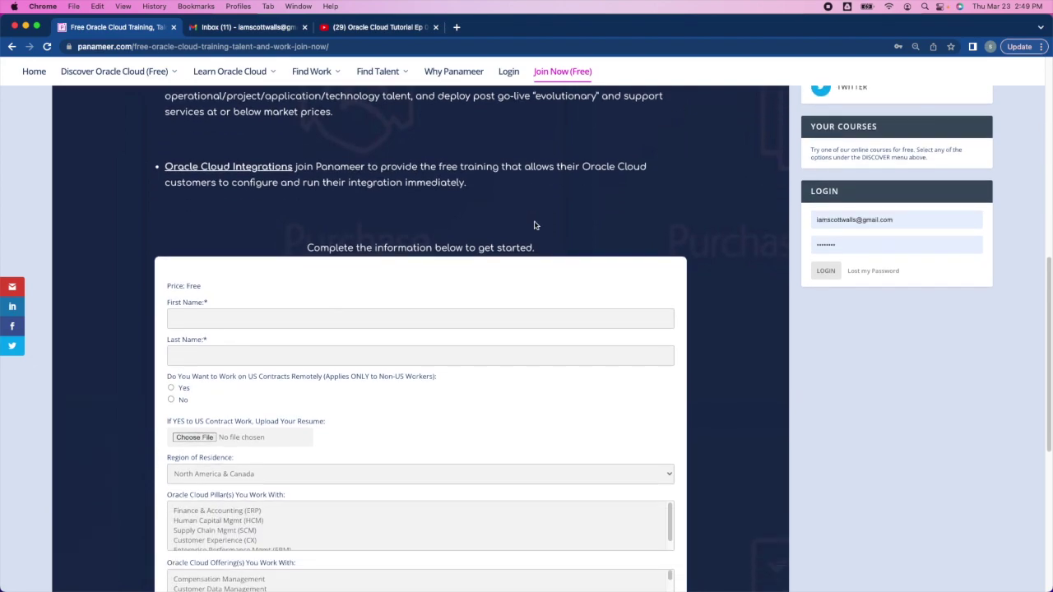
scroll(534, 226, "down", 3)
- Fill in the member's first name and last name in the registration form
left_click(233, 176)
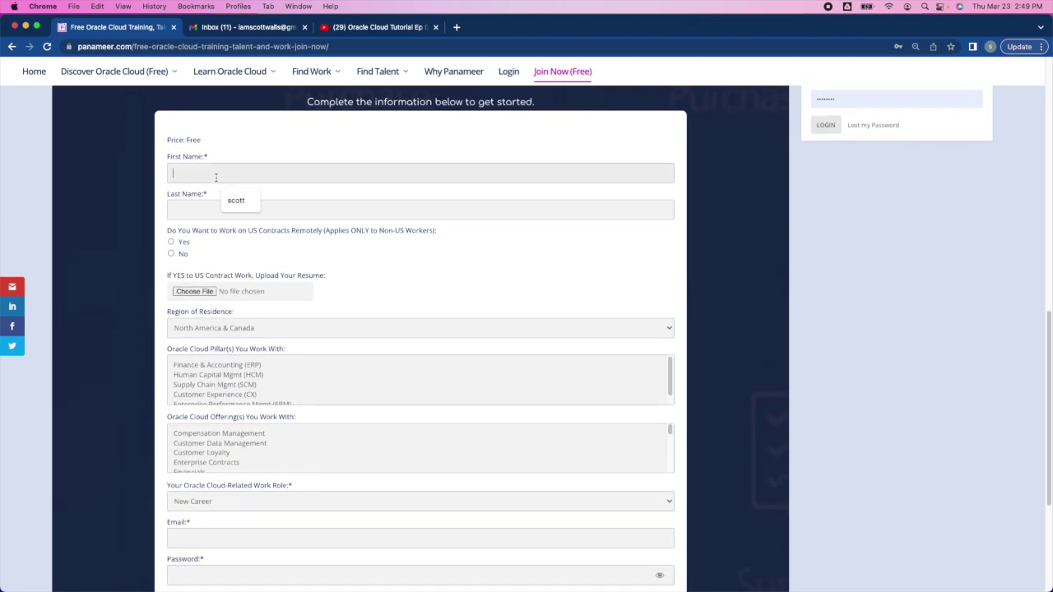
left_click(227, 204)
left_click(230, 218)
left_click(234, 230)
- Answer No to working on US contracts remotely and choose North America & Canada as the region of residence
left_click_drag(164, 236, 294, 238)
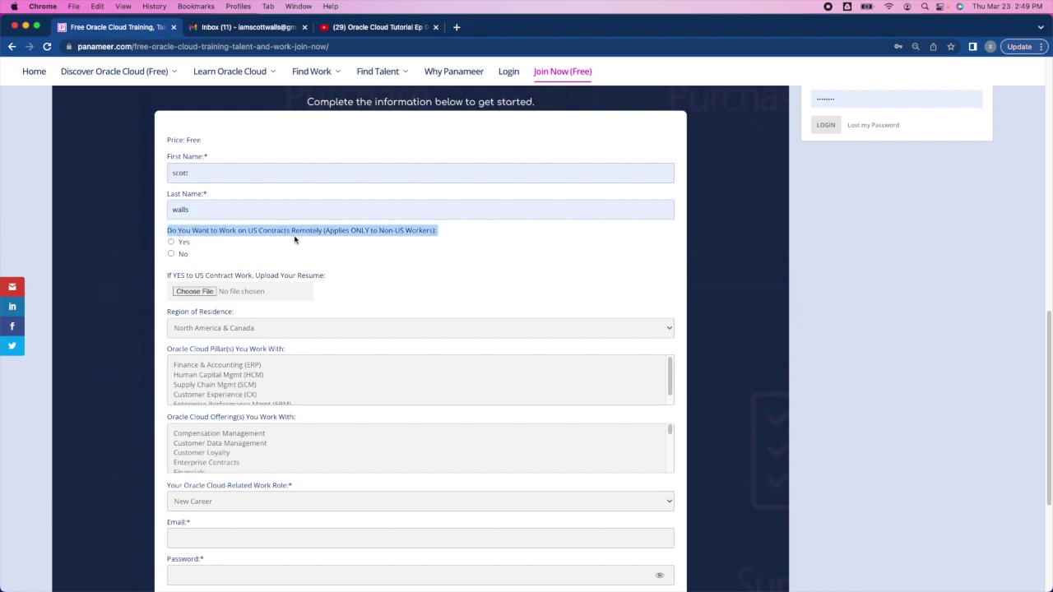
left_click(171, 255)
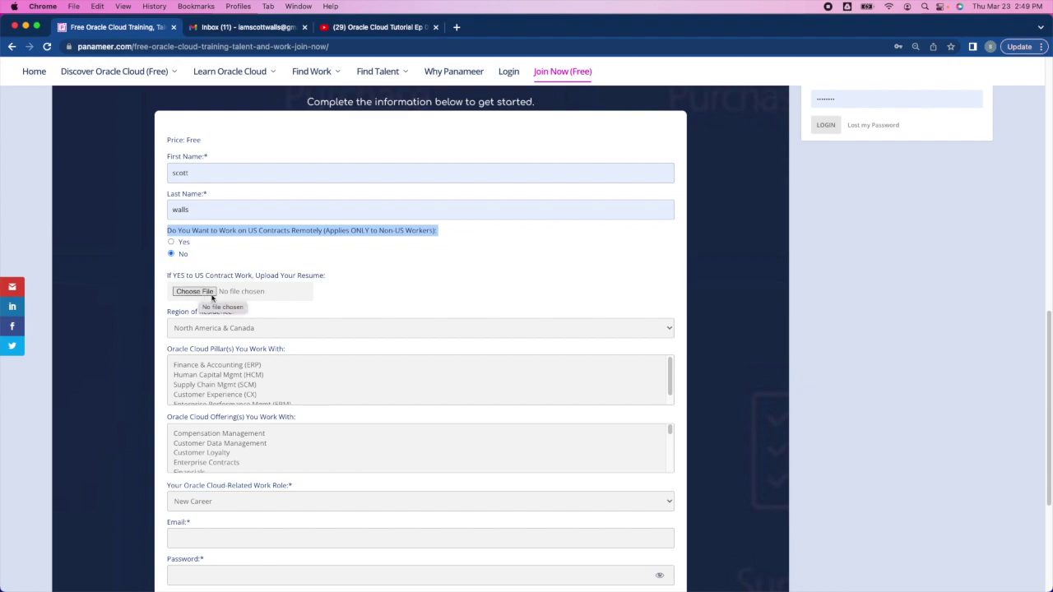
left_click(264, 332)
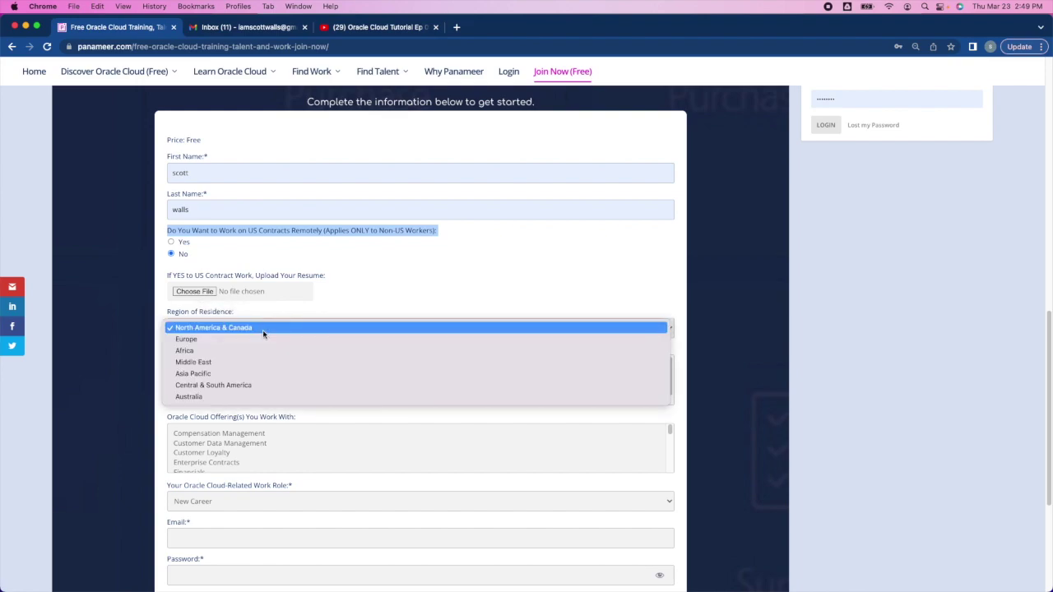
left_click(202, 329)
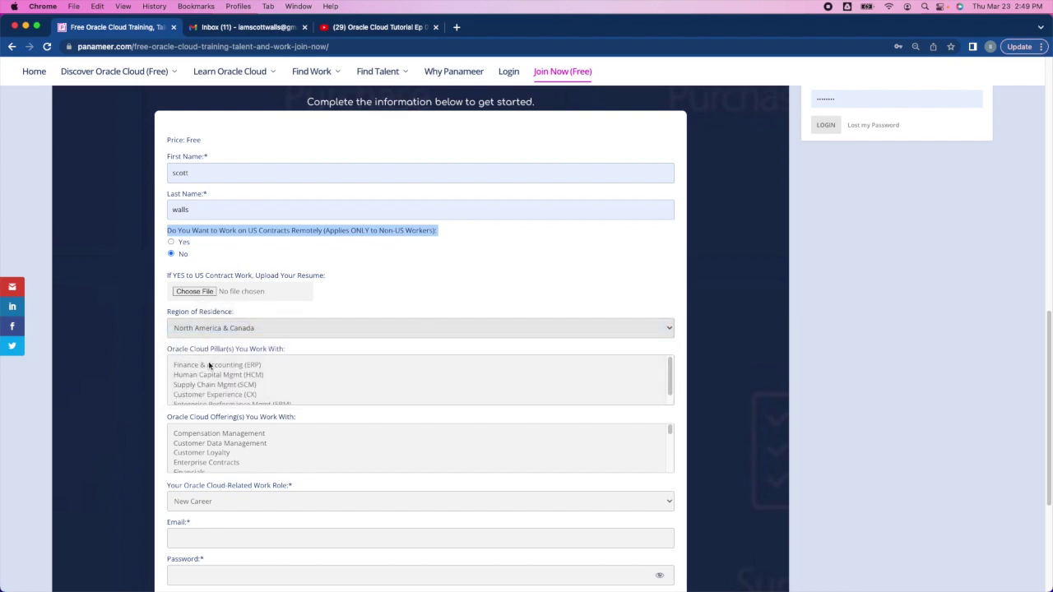
- Select Finance & Accounting (ERP) as the Oracle Cloud pillar and Procurement as the Oracle Cloud offering
left_click(209, 365)
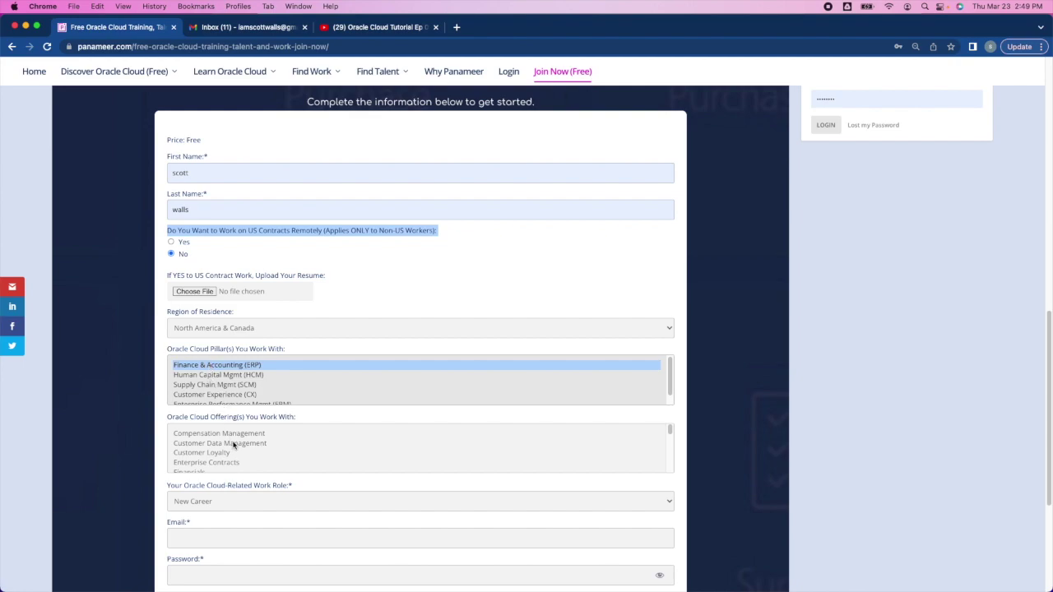
scroll(233, 444, "down", 3)
scroll(233, 445, "down", 3)
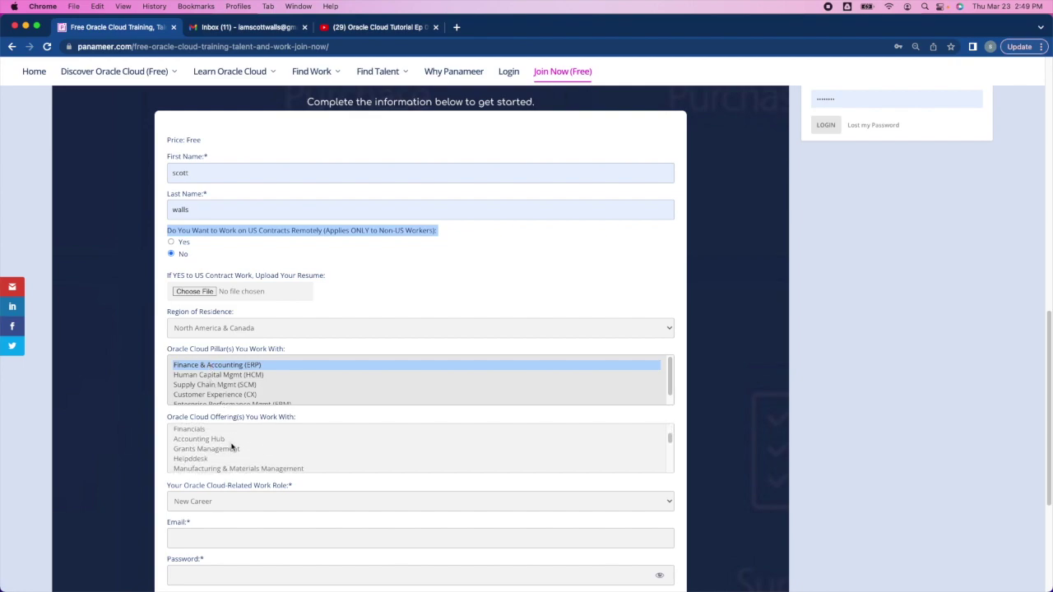
left_click(230, 458)
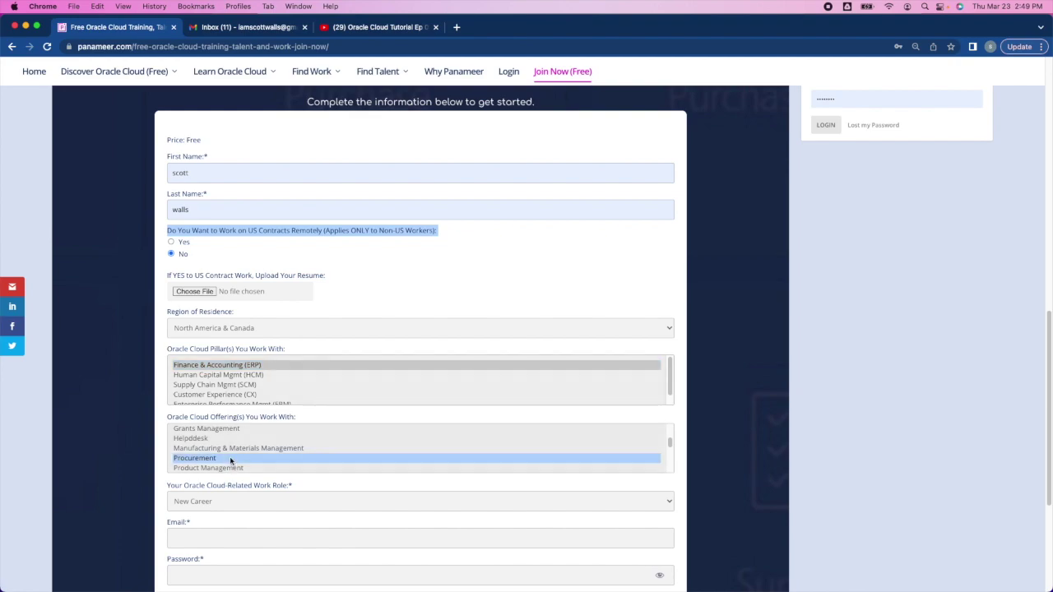
- Set the Oracle Cloud-related work role to Implementer and fill in the member's email address
left_click(230, 500)
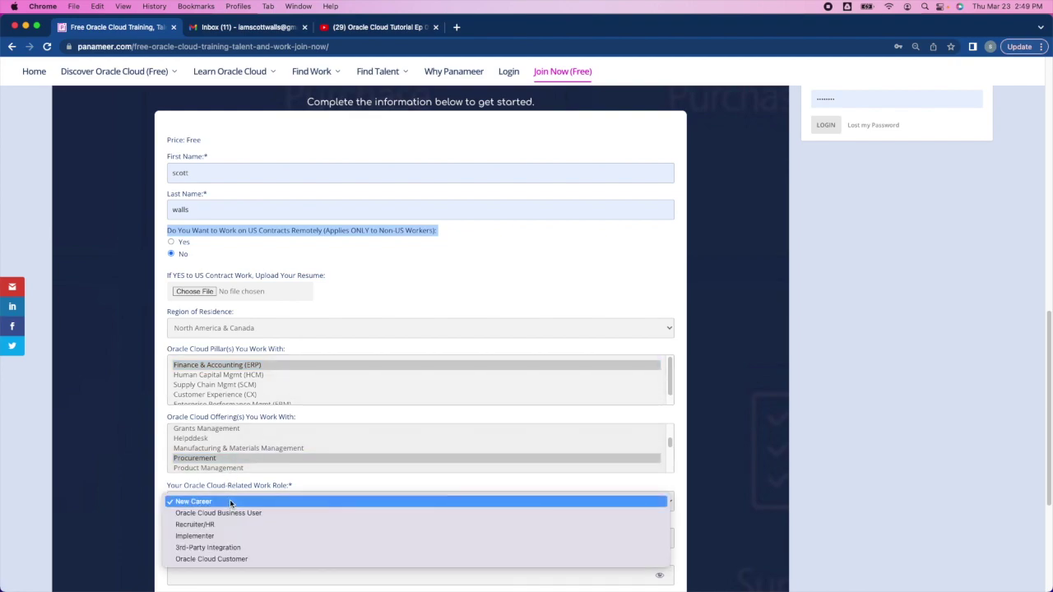
left_click(195, 537)
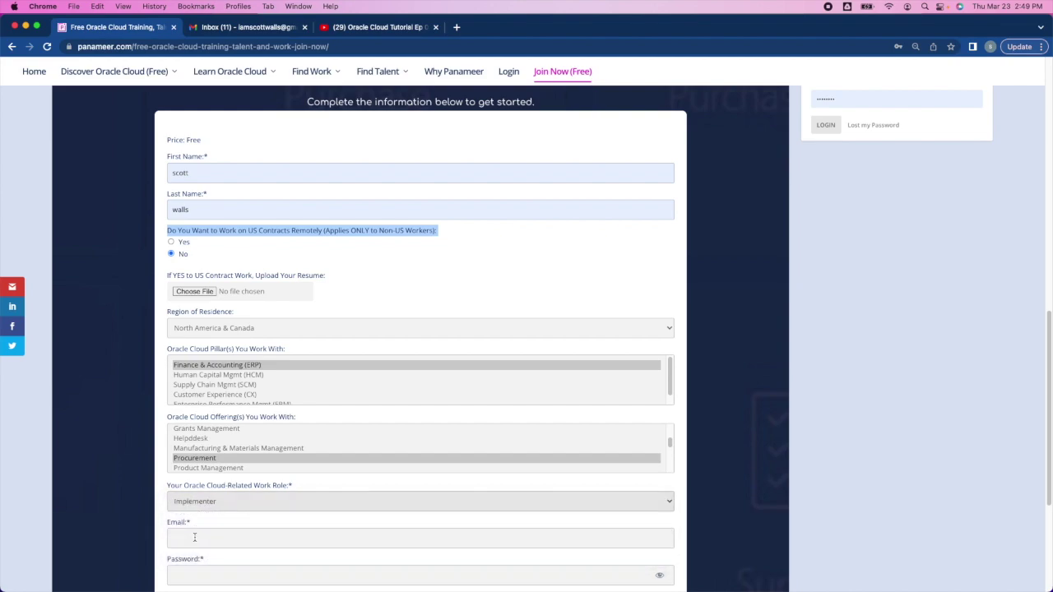
left_click(195, 537)
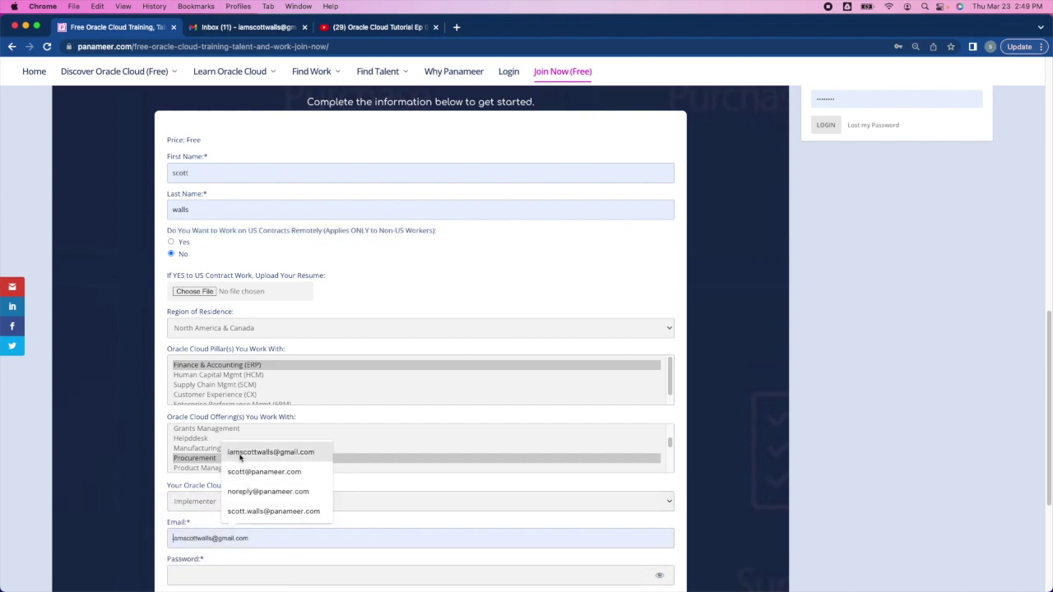
left_click(240, 457)
- Enter the account password and repeat it in the password confirmation field
scroll(273, 485, "down", 5)
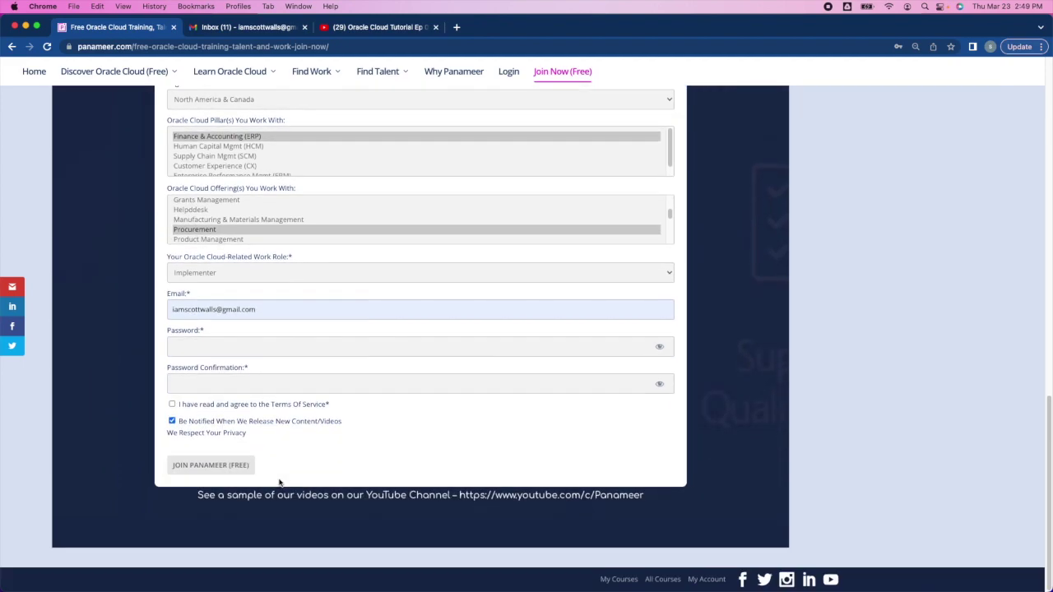
left_click(223, 343)
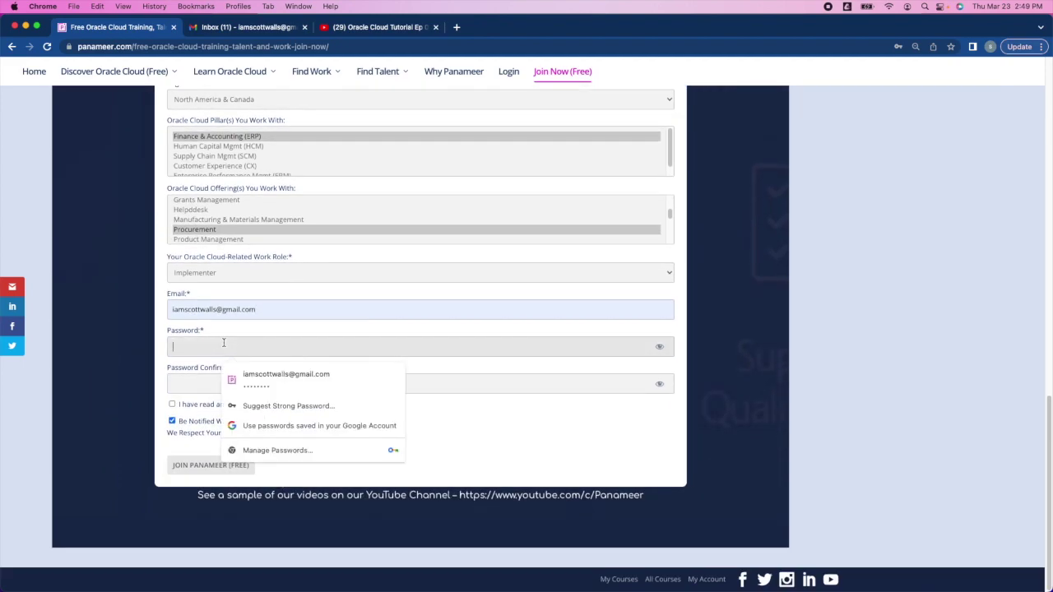
type("•")
left_click(174, 383)
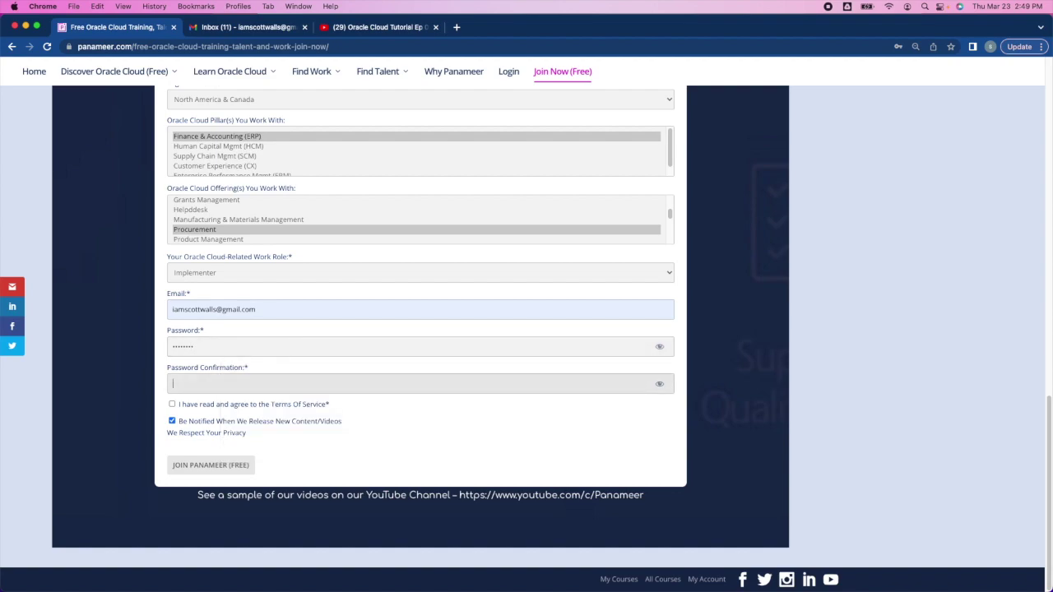
type("••••")
- Agree to the Terms of Service and submit the form to join Panameer for free
scroll(419, 329, "up", 1)
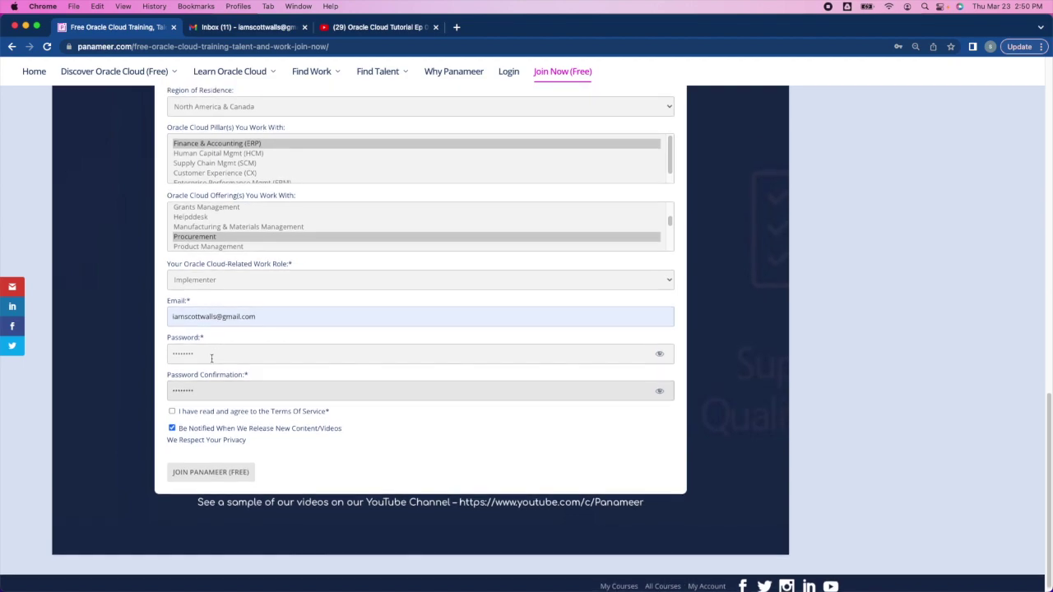
left_click(172, 416)
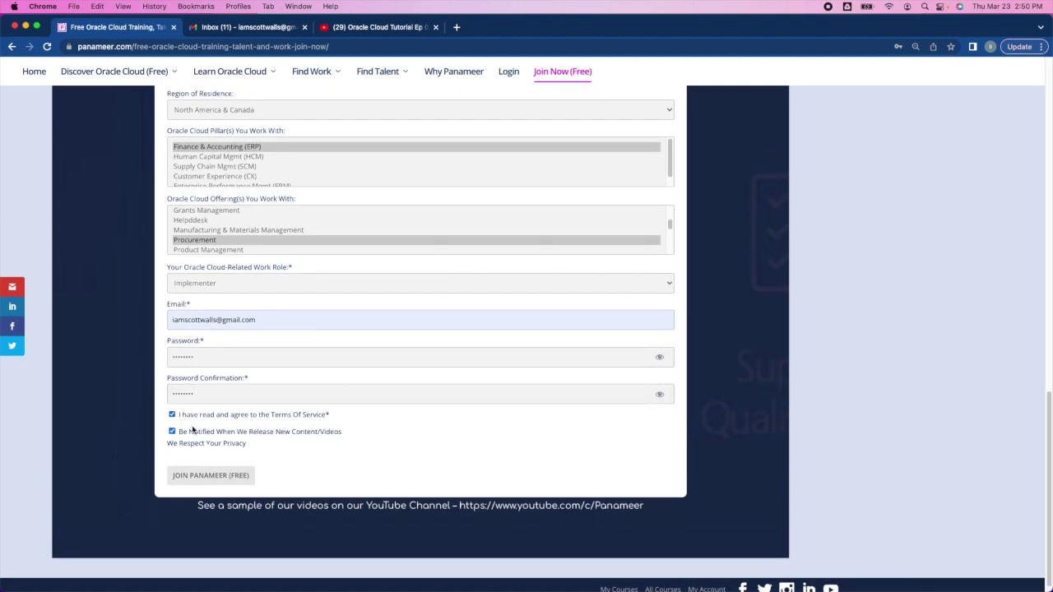
left_click(207, 479)
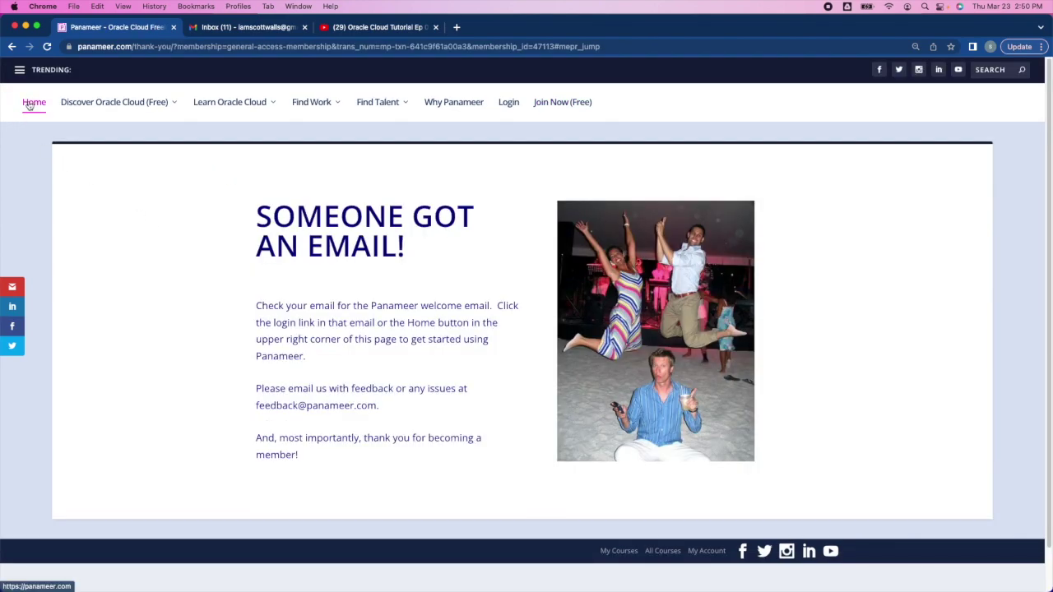
- Return to the home page and open The Basics (Start Here) for Oracle Cloud among the free Discover courses
left_click(30, 105)
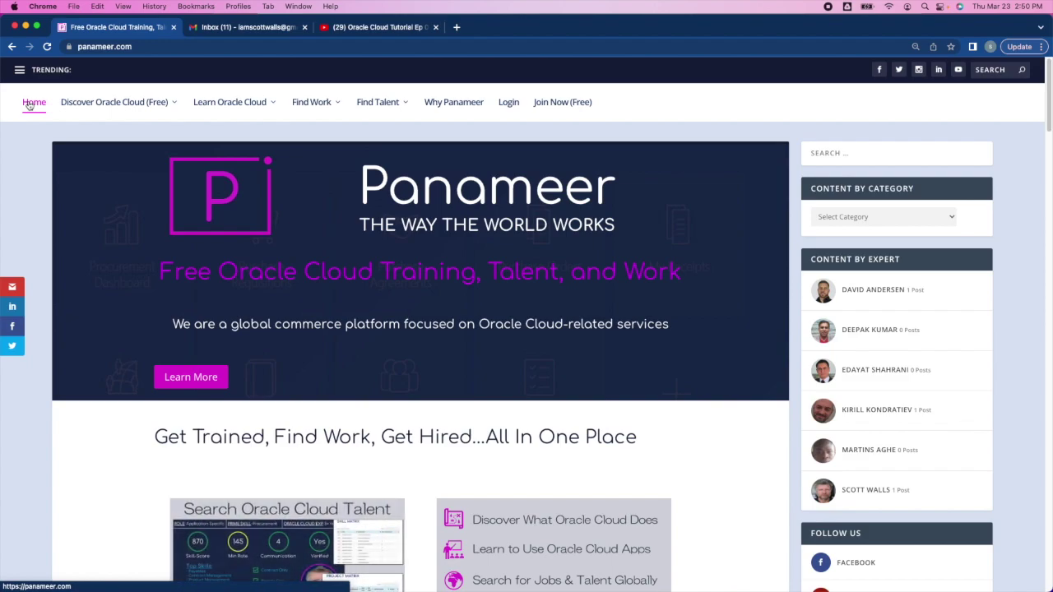
mouse_move(88, 97)
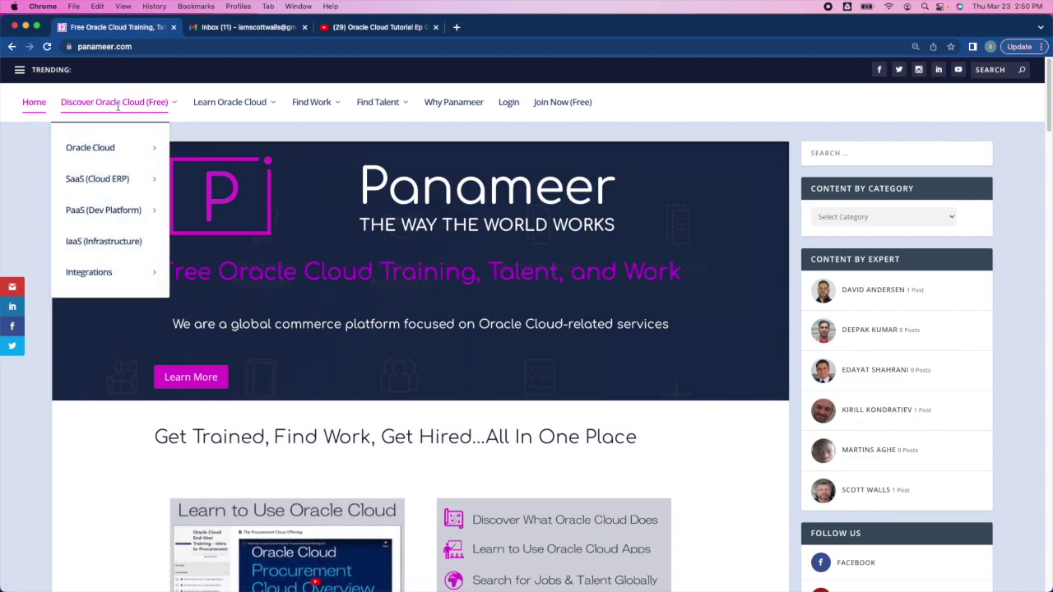
mouse_move(99, 146)
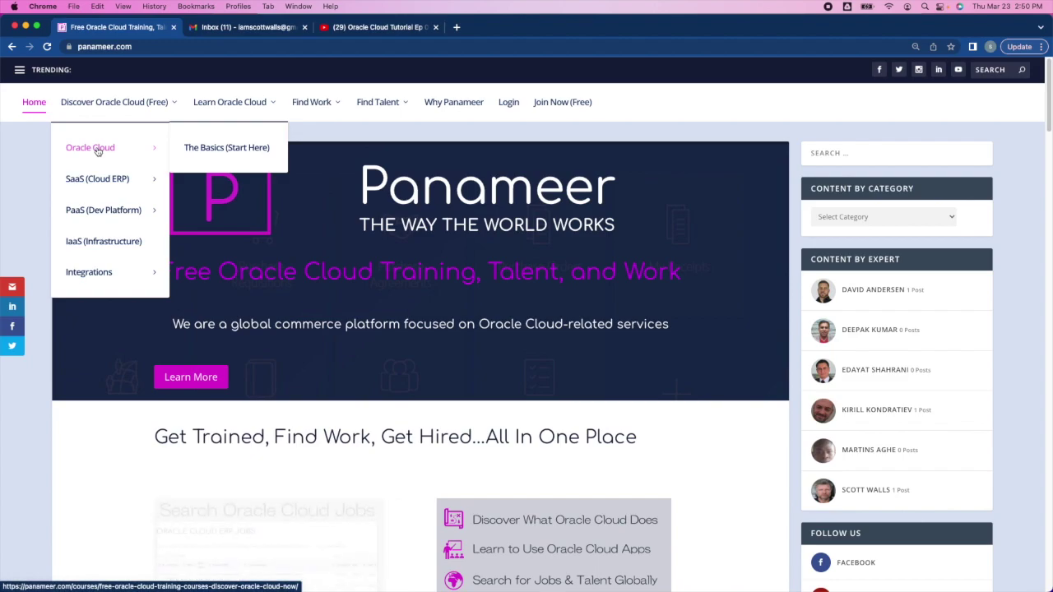
left_click(206, 153)
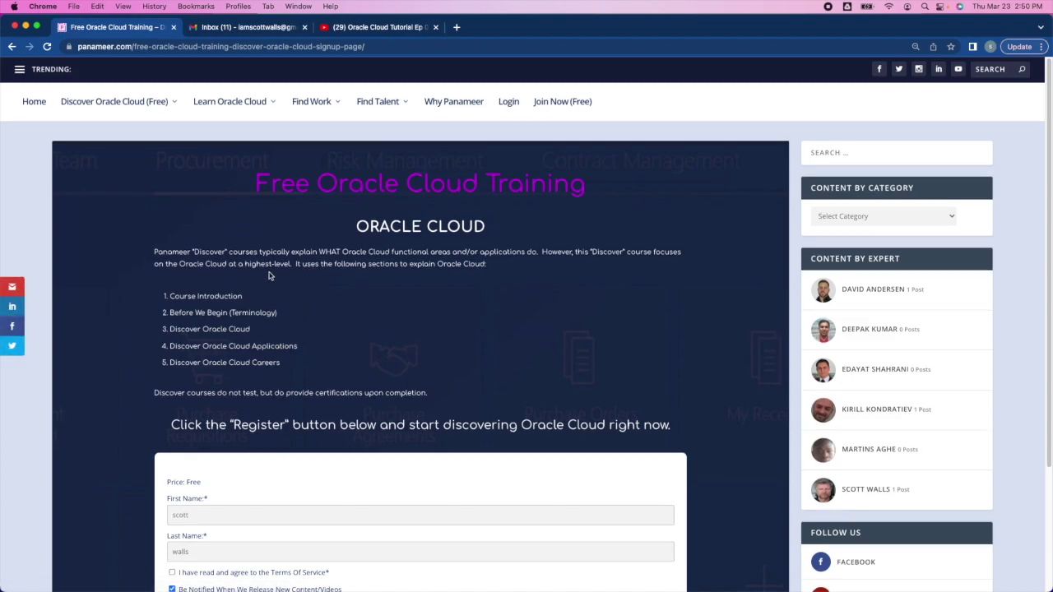
- Agree to the Terms of Service and sign up for the free Discover Oracle Cloud course
scroll(268, 275, "down", 3)
left_click(172, 413)
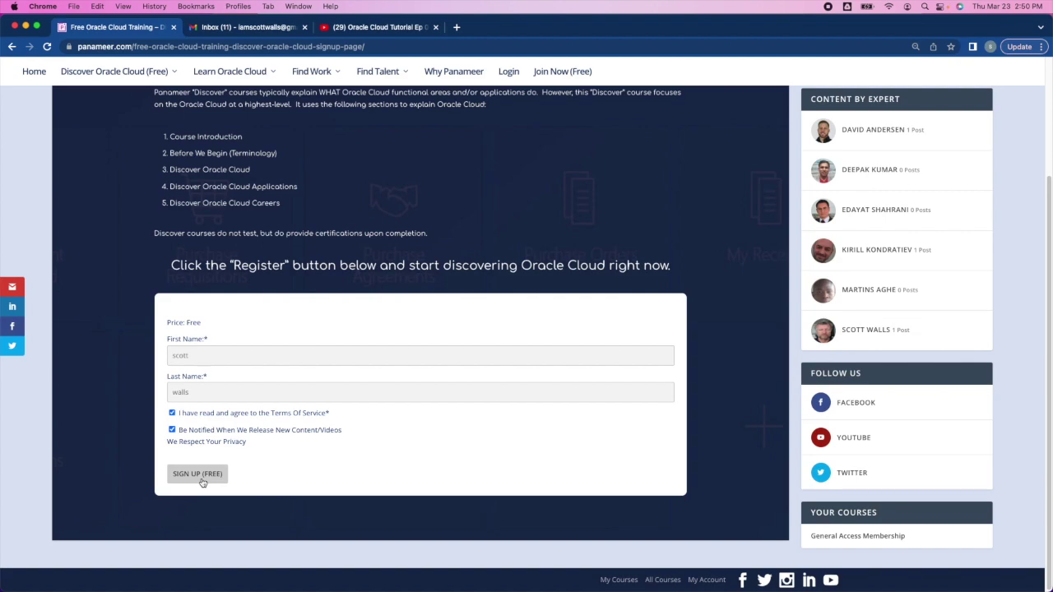
left_click(197, 474)
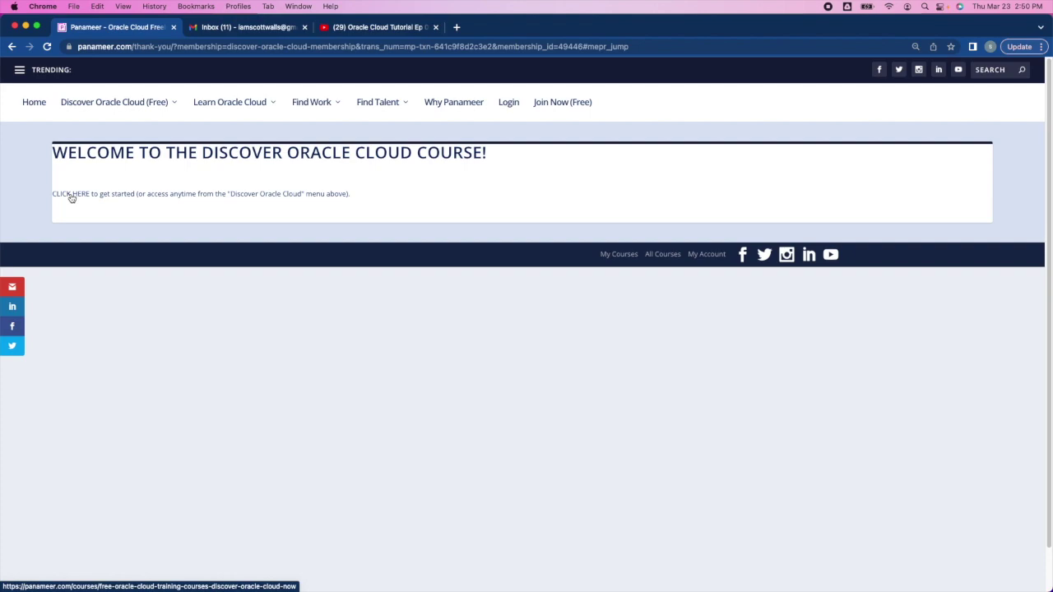
- Open the Oracle Cloud course The Basics (Start Here) and start its Course Introduction lesson
mouse_move(94, 122)
mouse_move(94, 146)
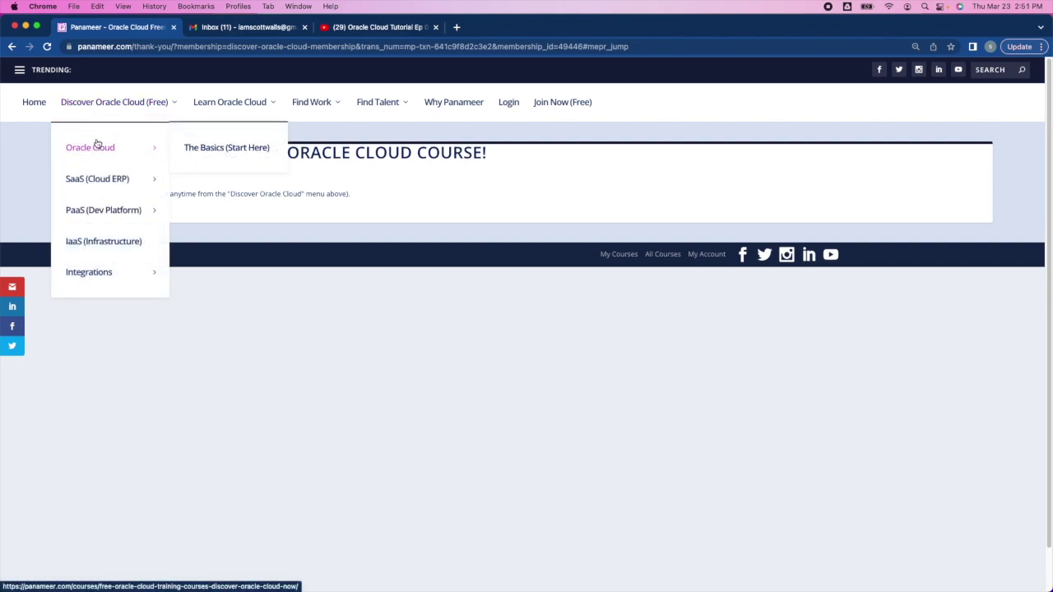
left_click(219, 157)
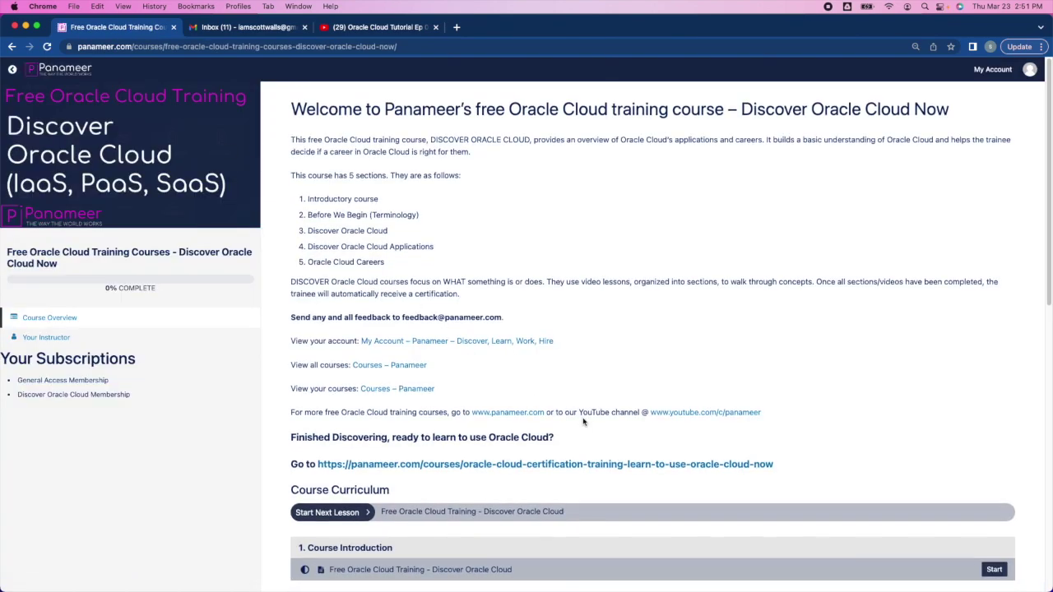
scroll(583, 421, "down", 5)
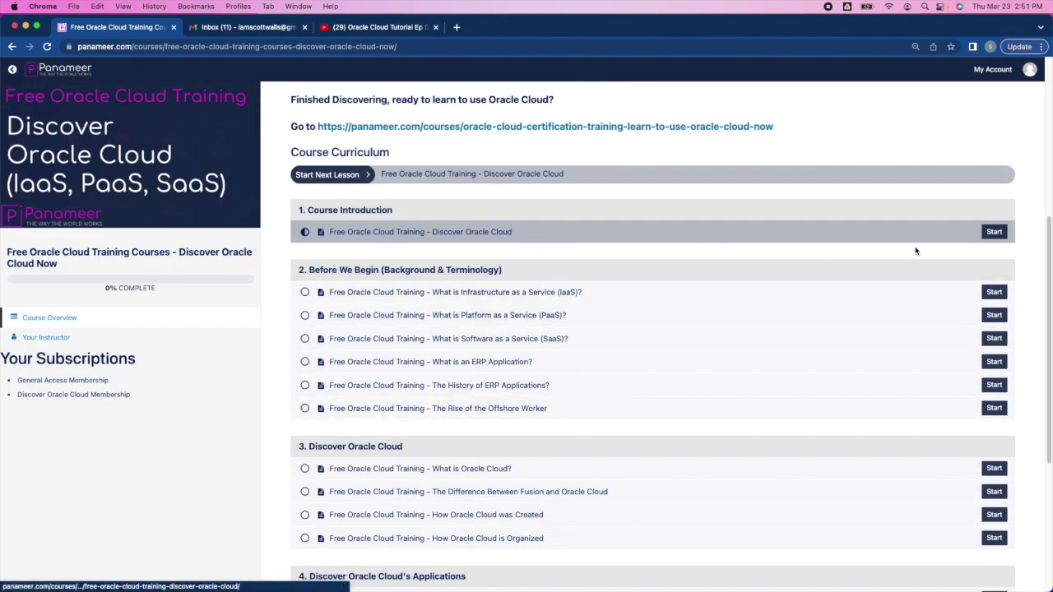
left_click(995, 235)
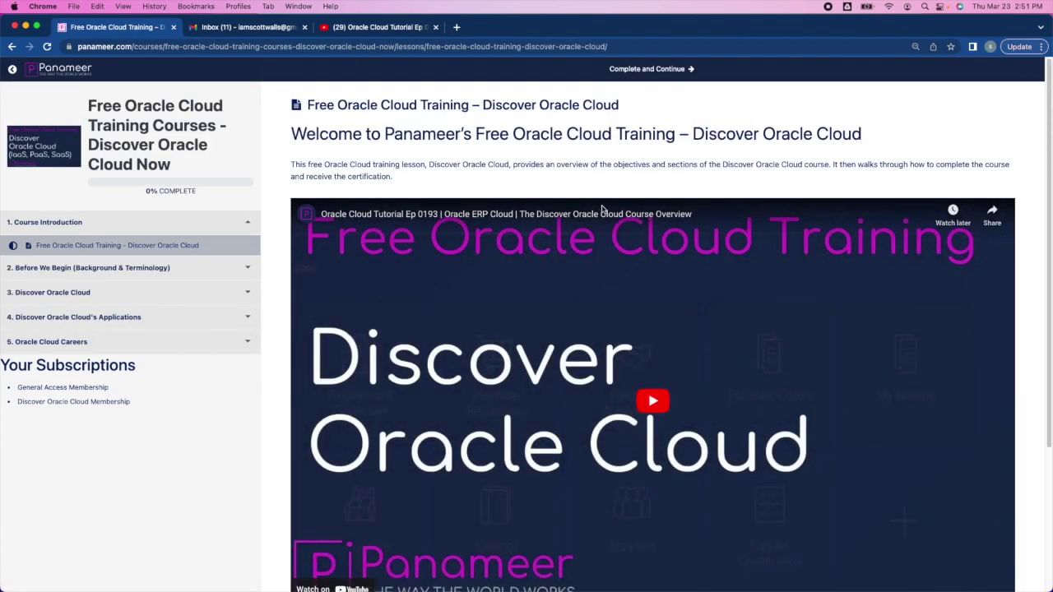
- Return to the Panameer home page and examine the Your Courses list and the course and account links in the footer
left_click(59, 72)
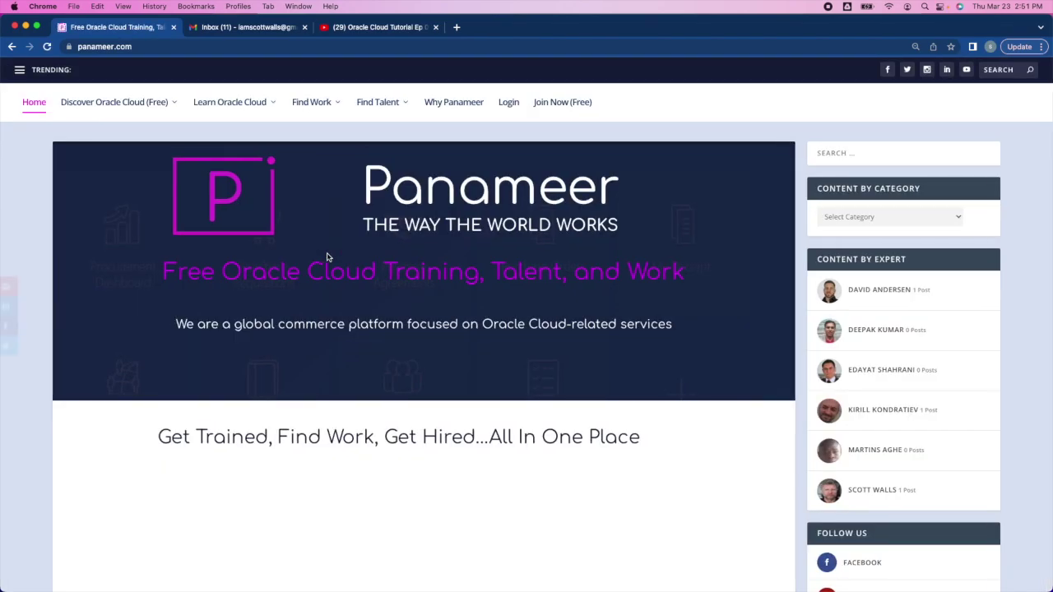
scroll(781, 393, "down", 10)
scroll(803, 388, "up", 6)
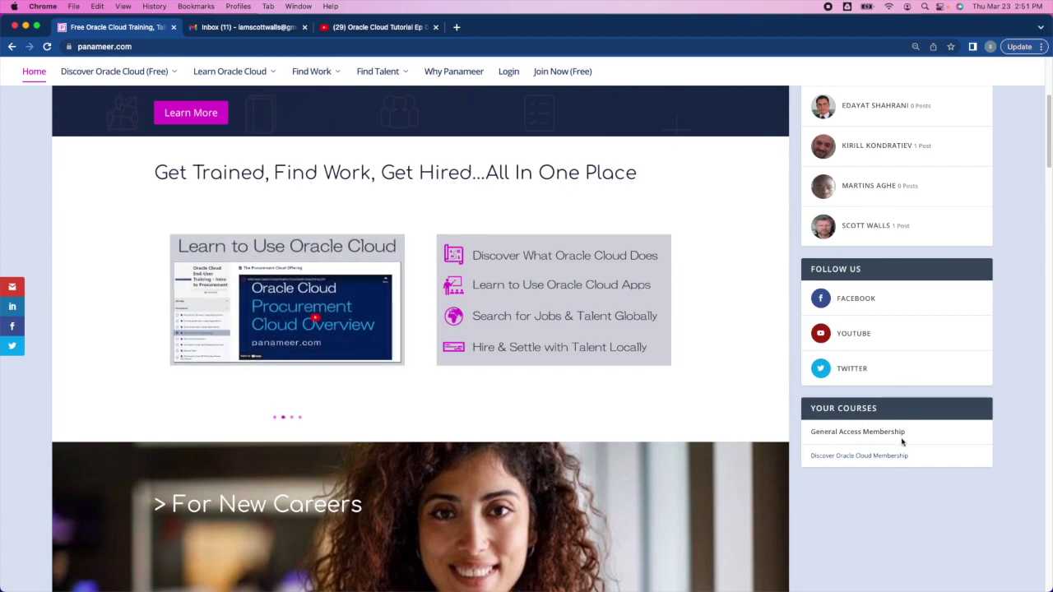
scroll(901, 441, "down", 15)
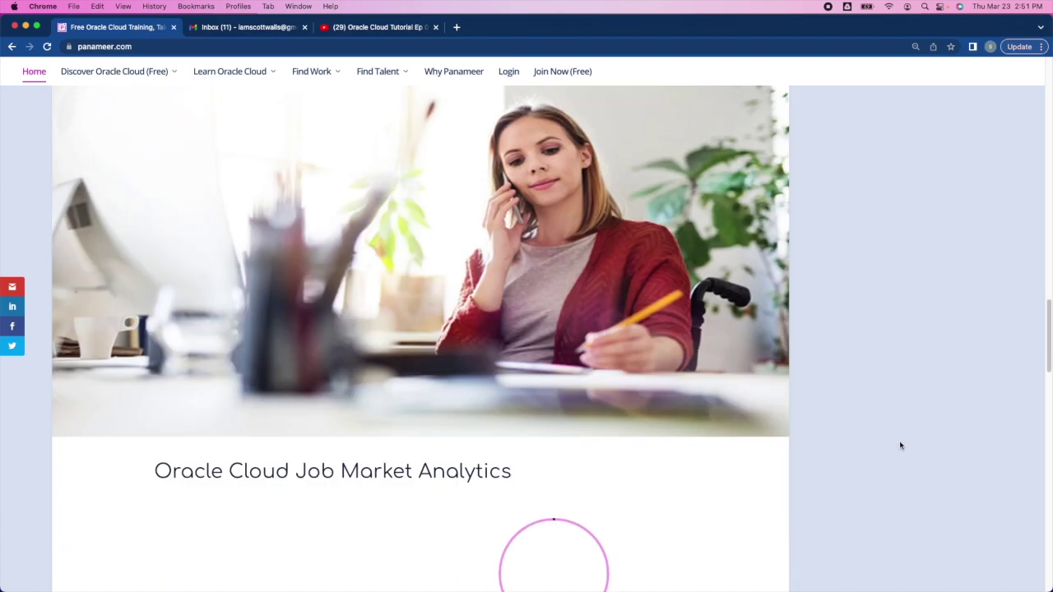
scroll(900, 446, "down", 10)
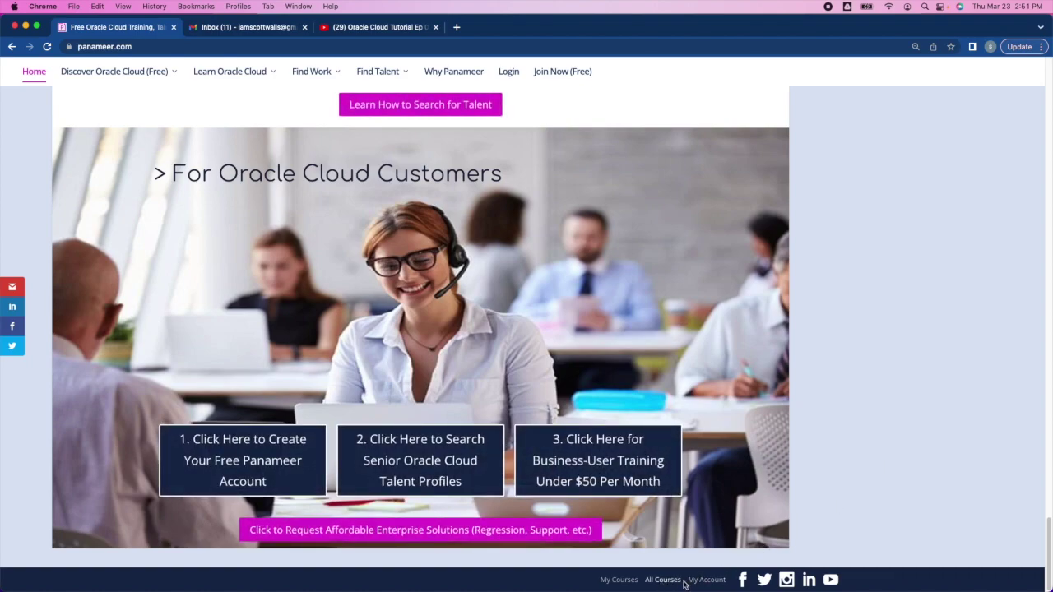